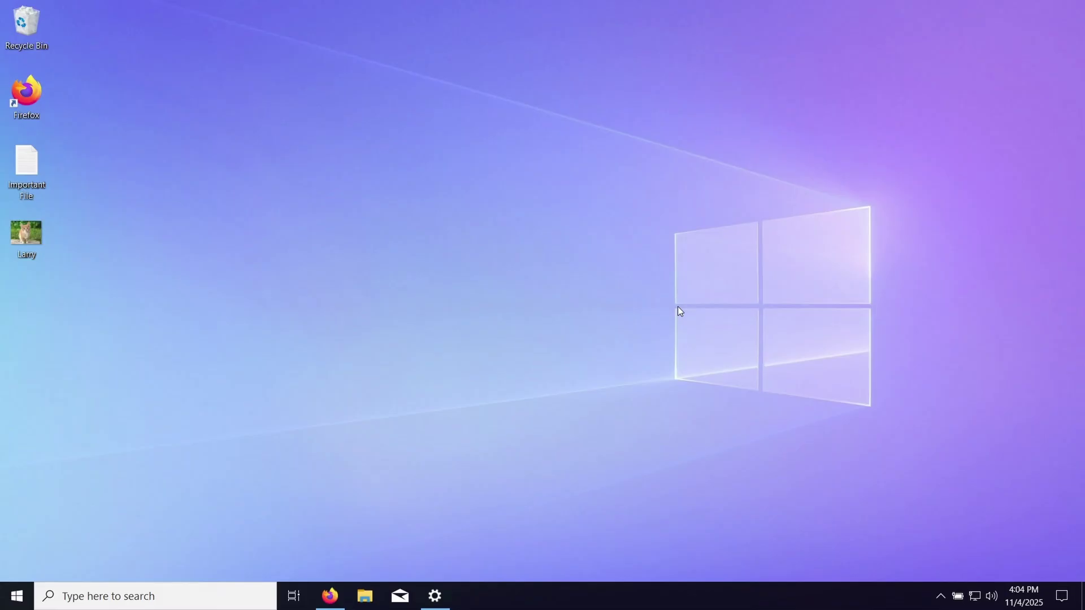
Launch Registry Editor by searching 're' from the Start menu
key("super")
type("re")
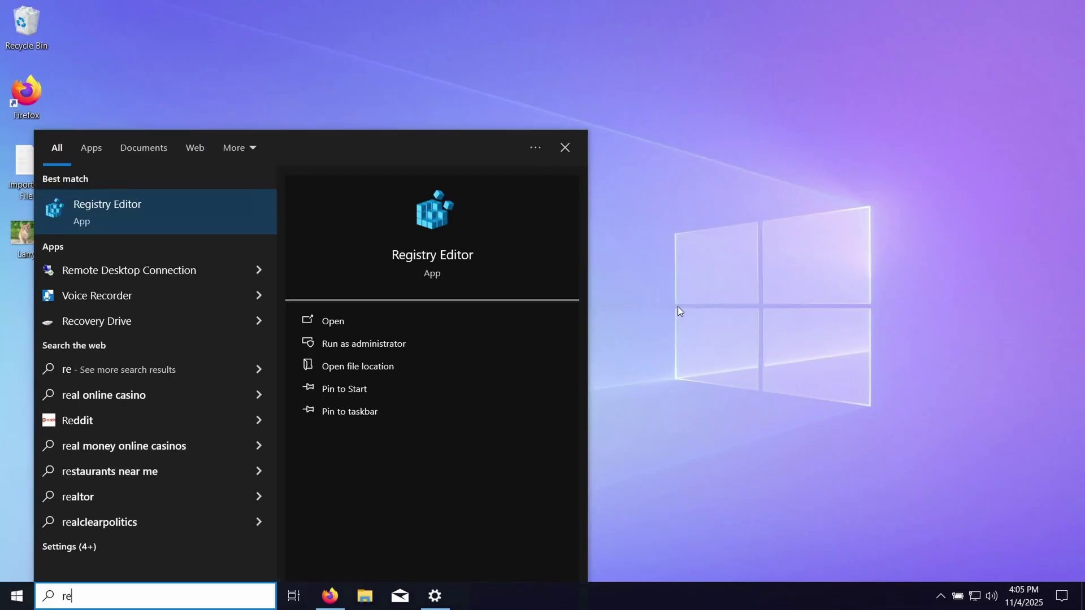
key("Return")
Approve the permission prompt and select HKEY_LOCAL_MACHINE\SOFTWARE\Microsoft\Windows NT\CurrentVersion
left_click(481, 385)
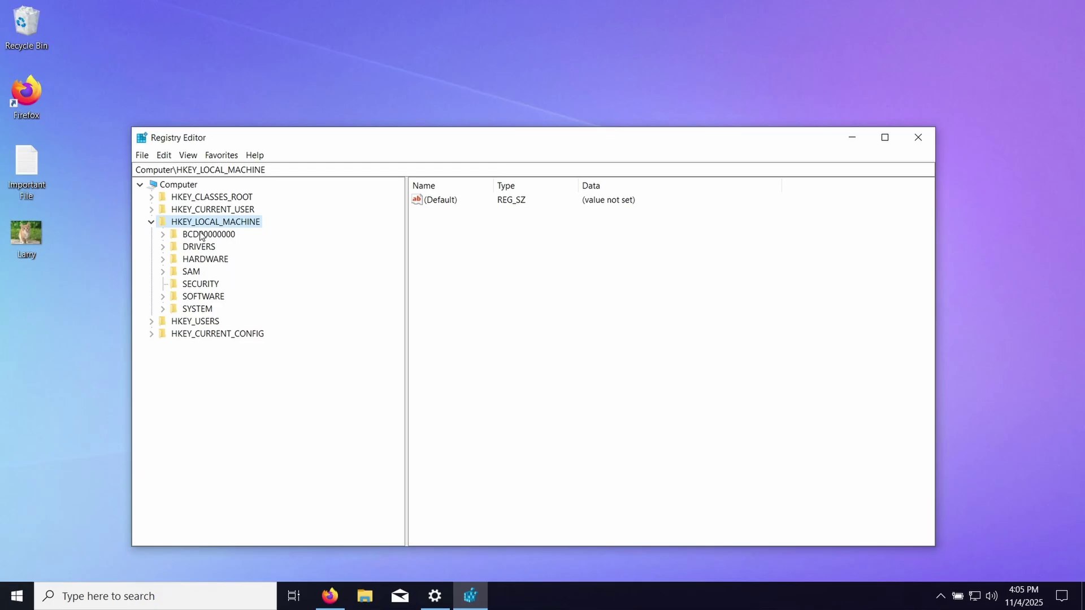
left_click(163, 296)
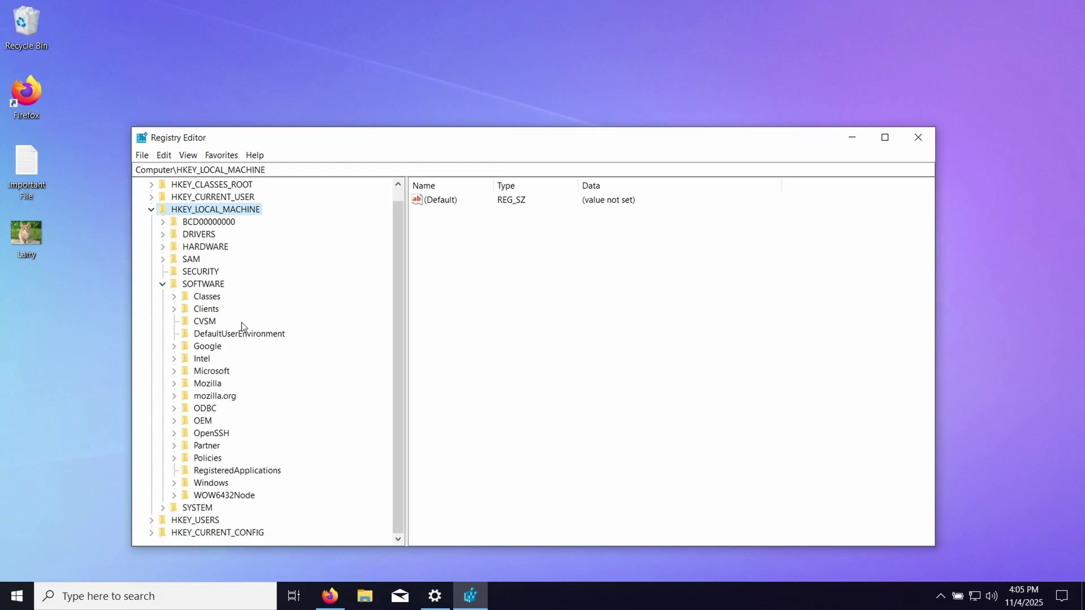
left_click(174, 372)
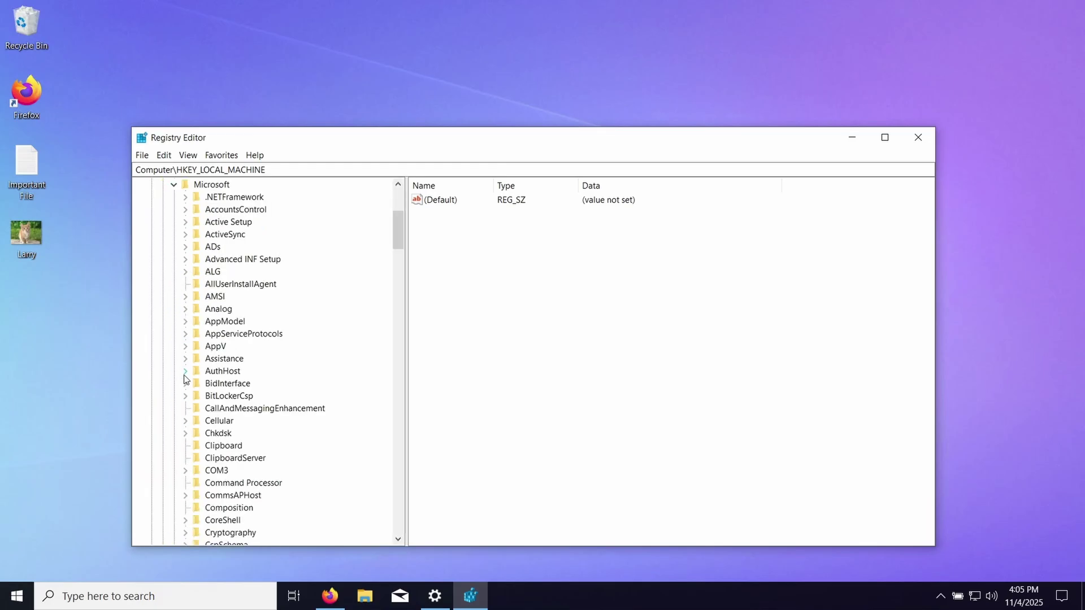
scroll(399, 281, "down", 13)
left_click_drag(398, 281, 392, 484)
left_click(185, 459)
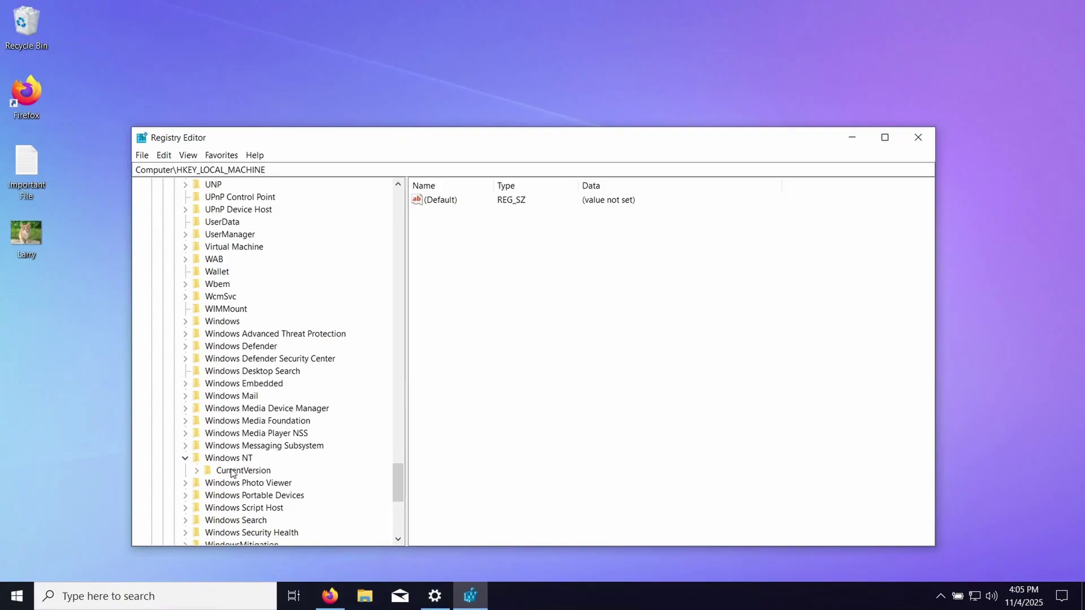
left_click(232, 470)
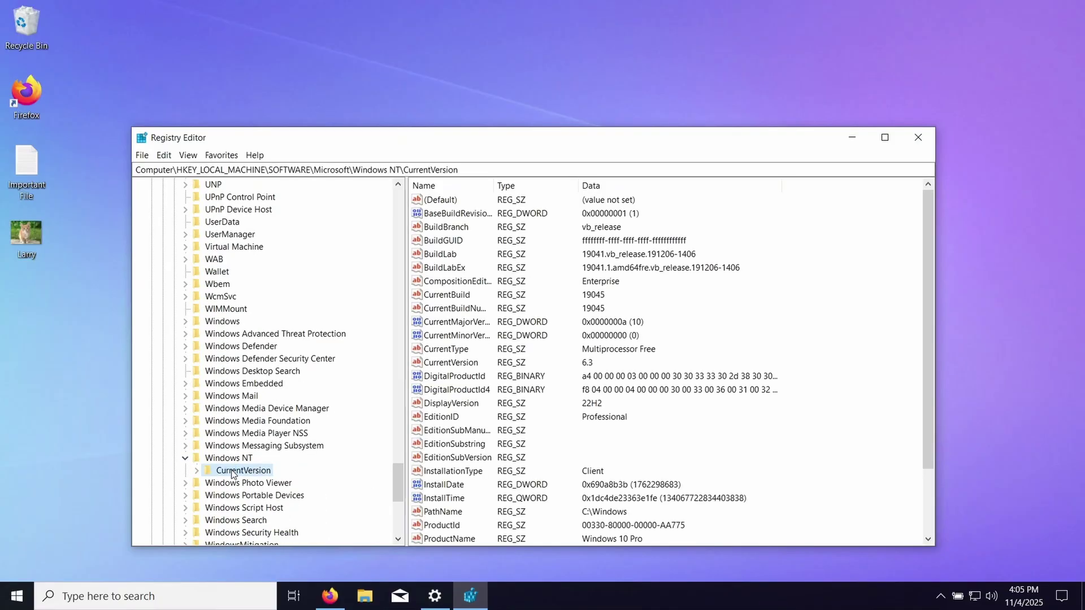
Leave CompositionEditionID as Enterprise and change CurrentBuild from 19045 to 19044
left_click(462, 277)
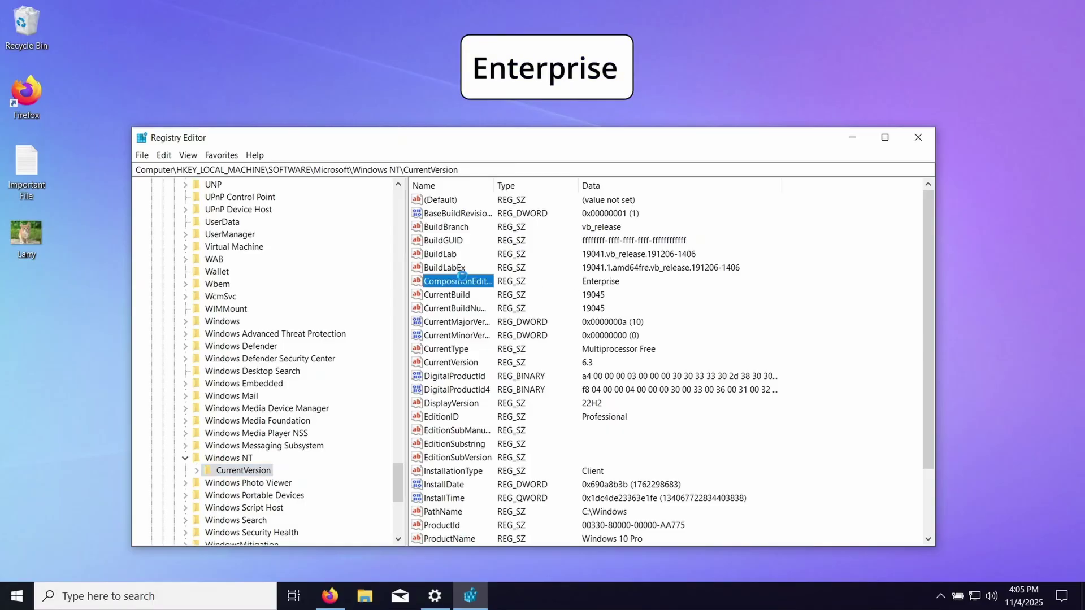
double_click(461, 277)
left_click(413, 290)
double_click(444, 295)
left_click(256, 272)
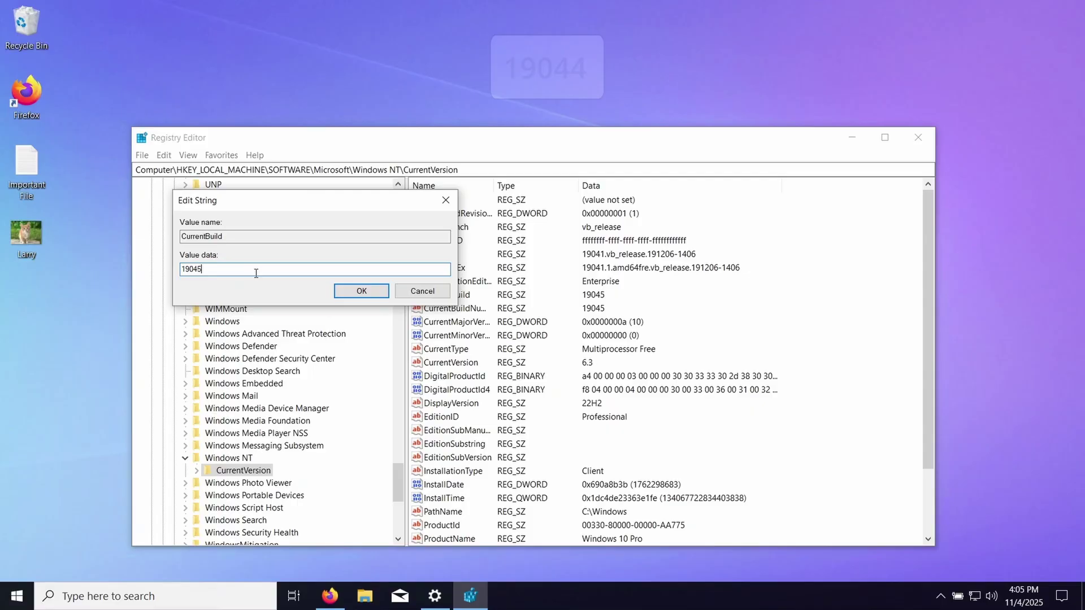
key("BackSpace")
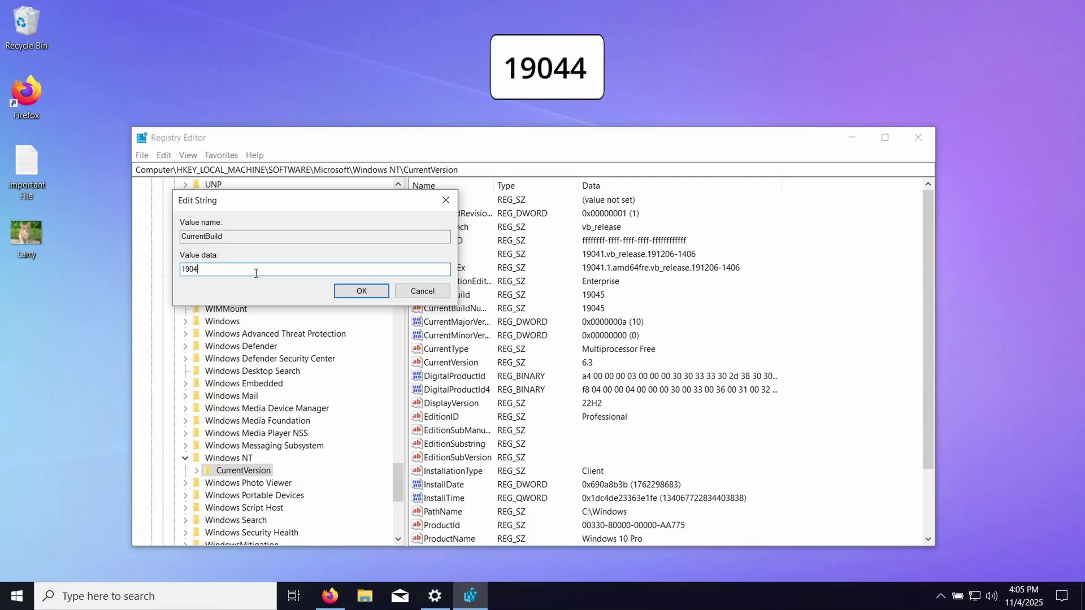
type("4")
left_click(361, 290)
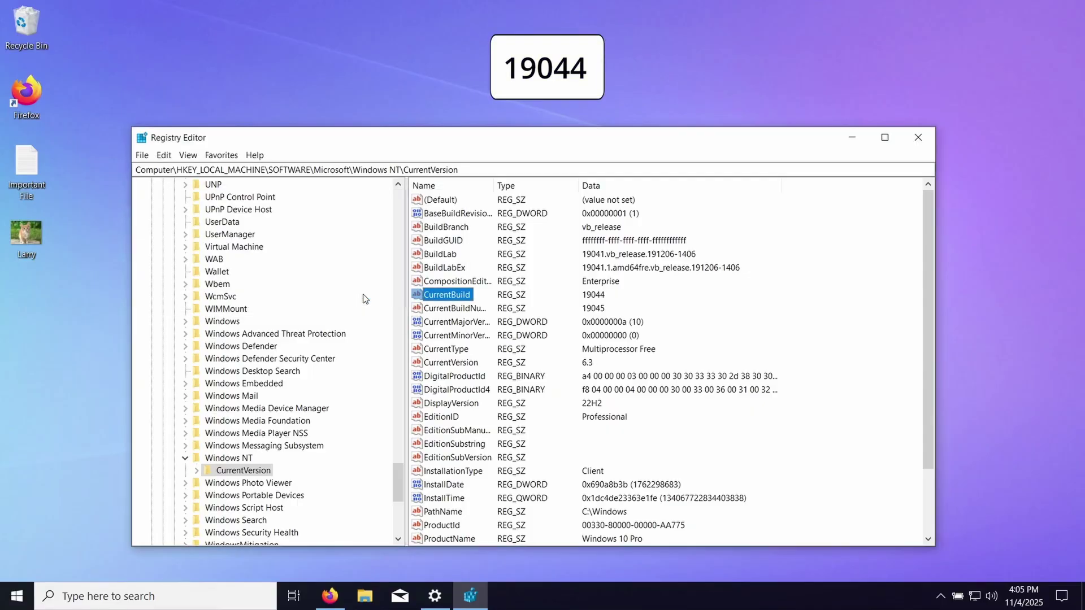
Change CurrentBuildNumber from 19045 to 19044
double_click(456, 308)
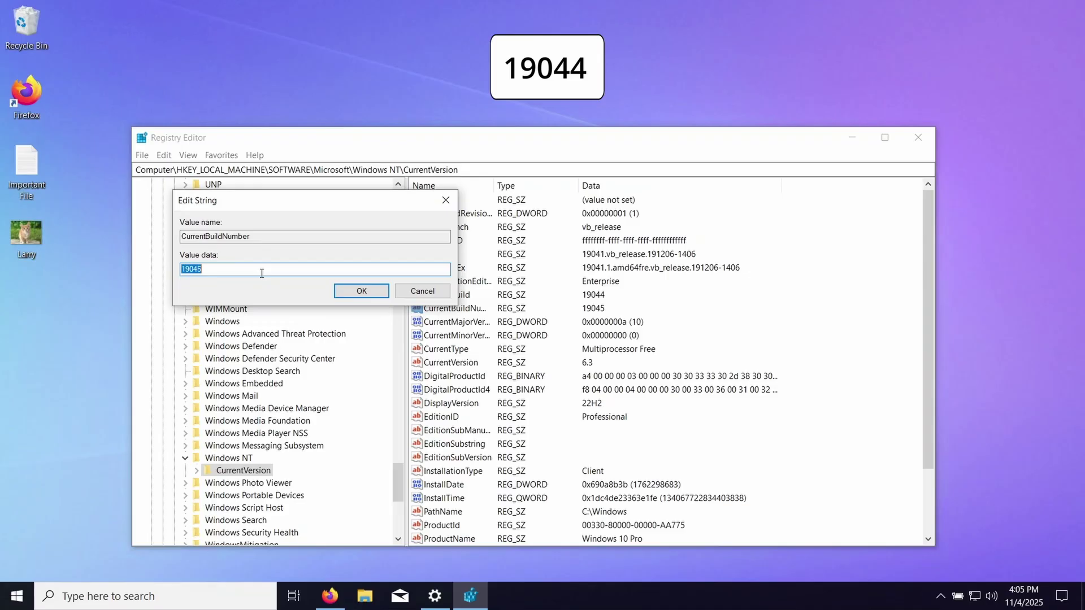
left_click(261, 272)
key("BackSpace")
type("4")
key("Return")
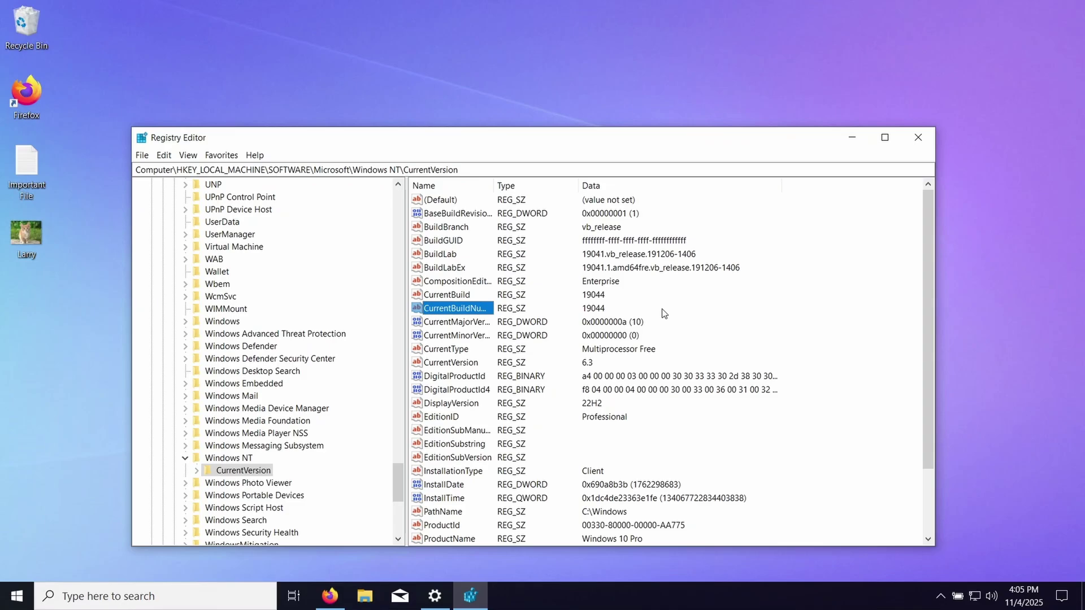
Change DisplayVersion from 22H2 to 21h2
double_click(458, 406)
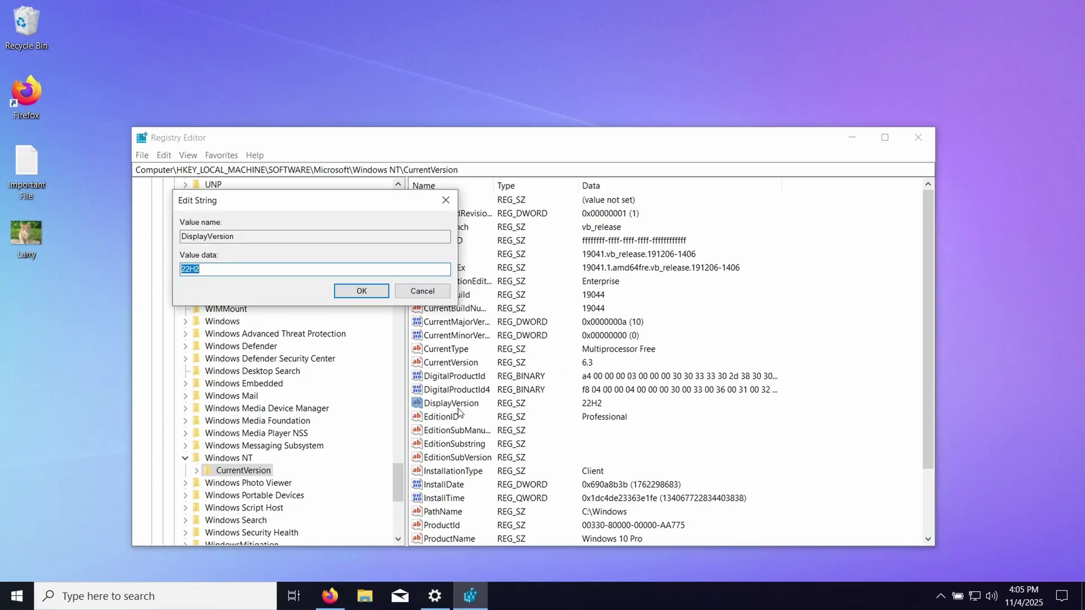
left_click(229, 270)
key("BackSpace")
key("BackSpace")
key("BackSpace")
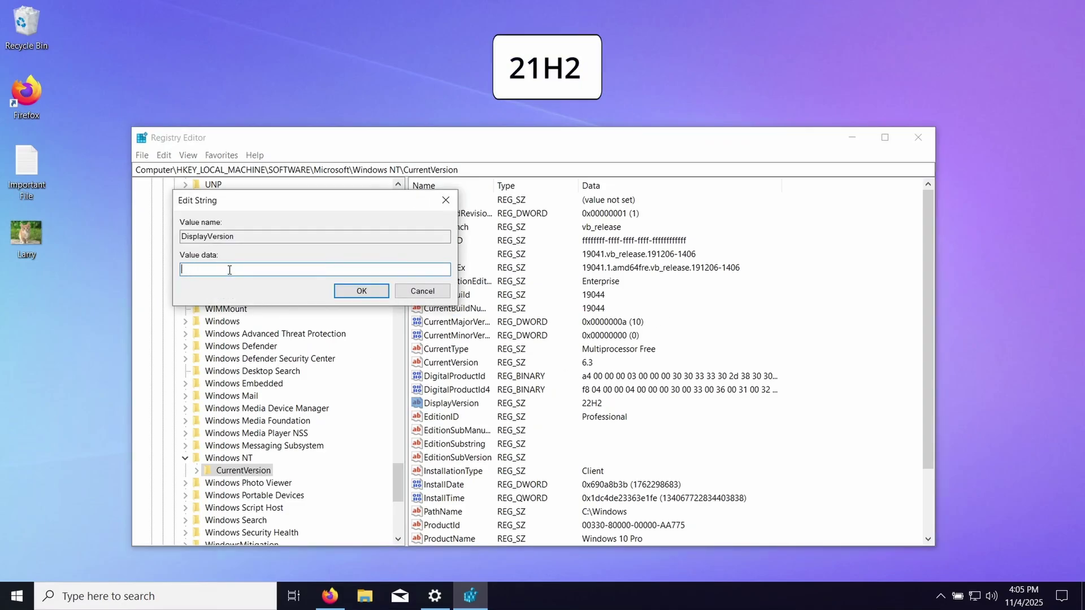
type("21h2")
left_click(384, 295)
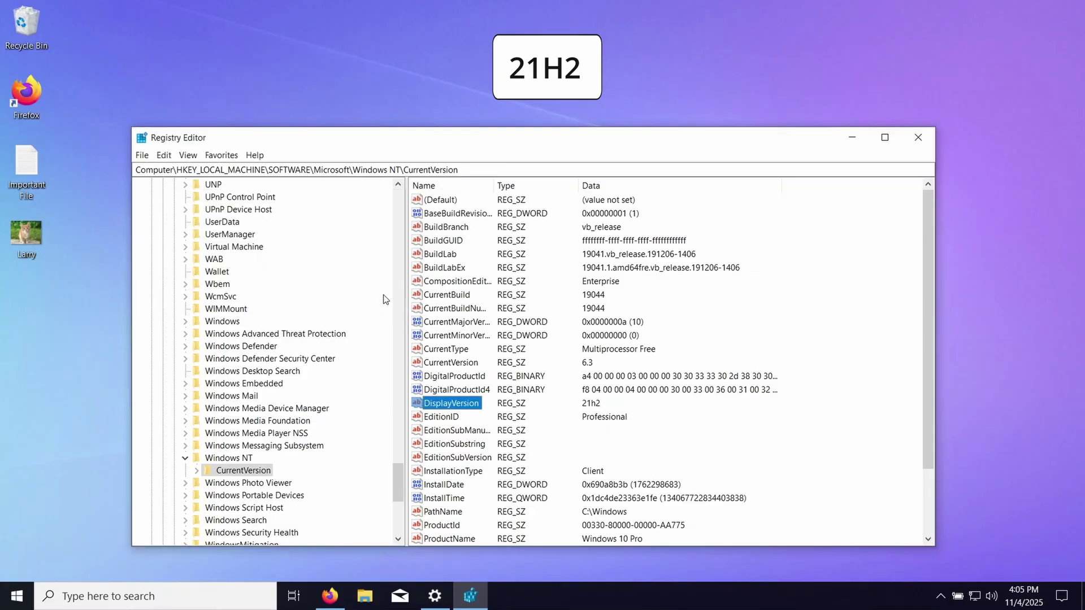
Set EditionID to IoTEnterpriseS in place of Professional
double_click(454, 418)
type("I")
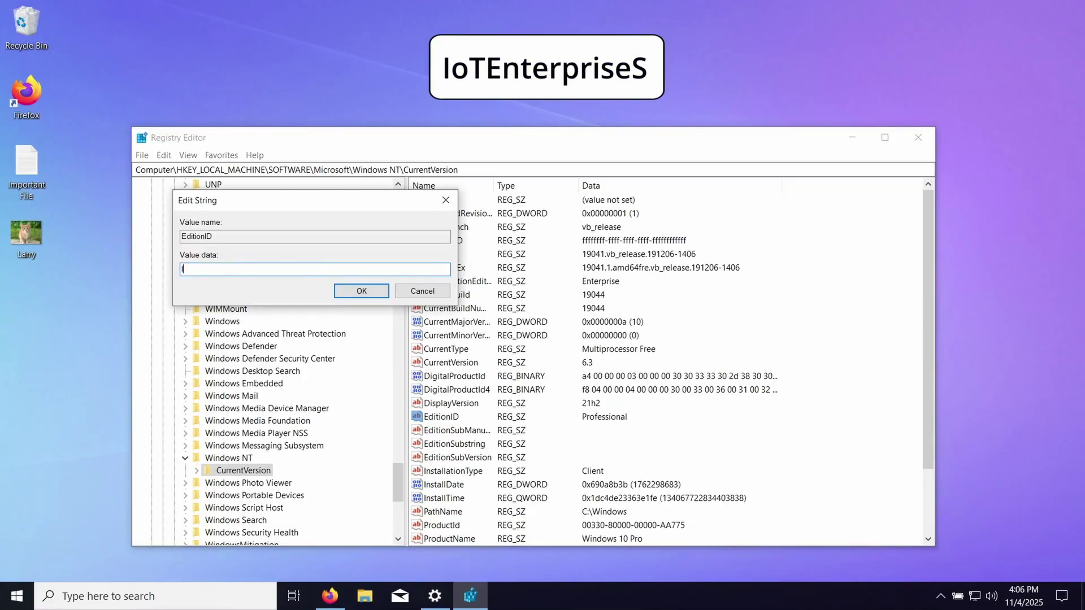
type("oTEnterpriseS")
left_click(374, 291)
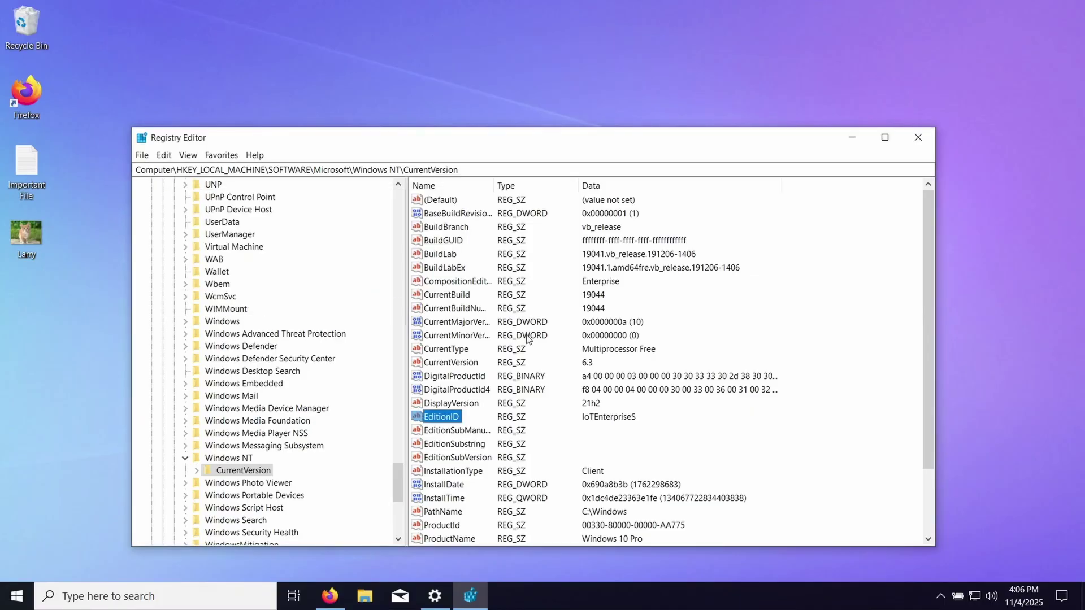
scroll(526, 339, "down", 2)
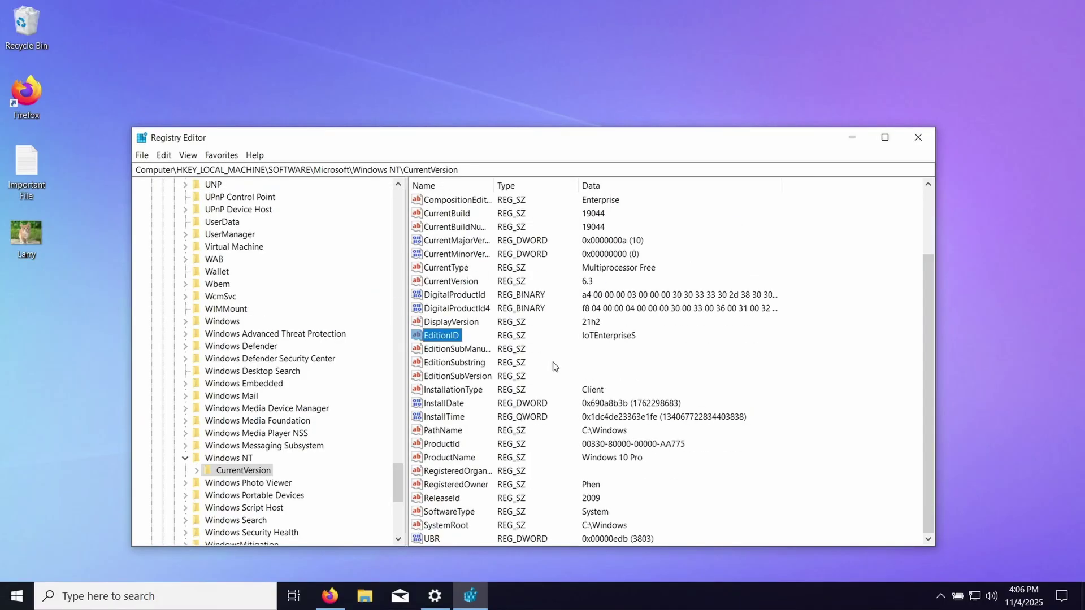
Rename ProductName to 'Windows 10 enterprise LTSC IoT'
double_click(472, 458)
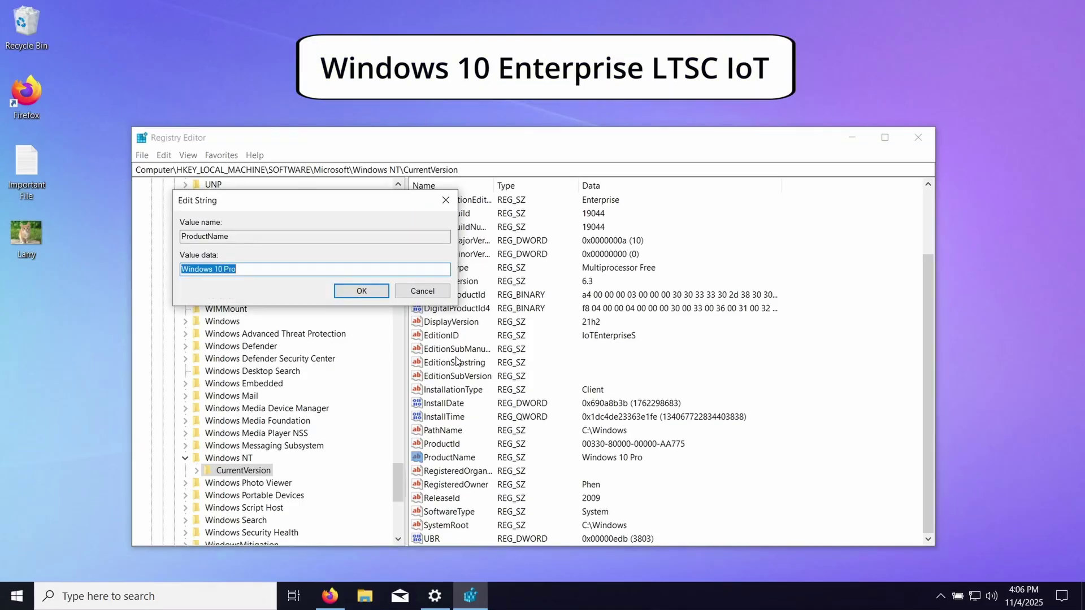
type("Windows 10 enterprise ")
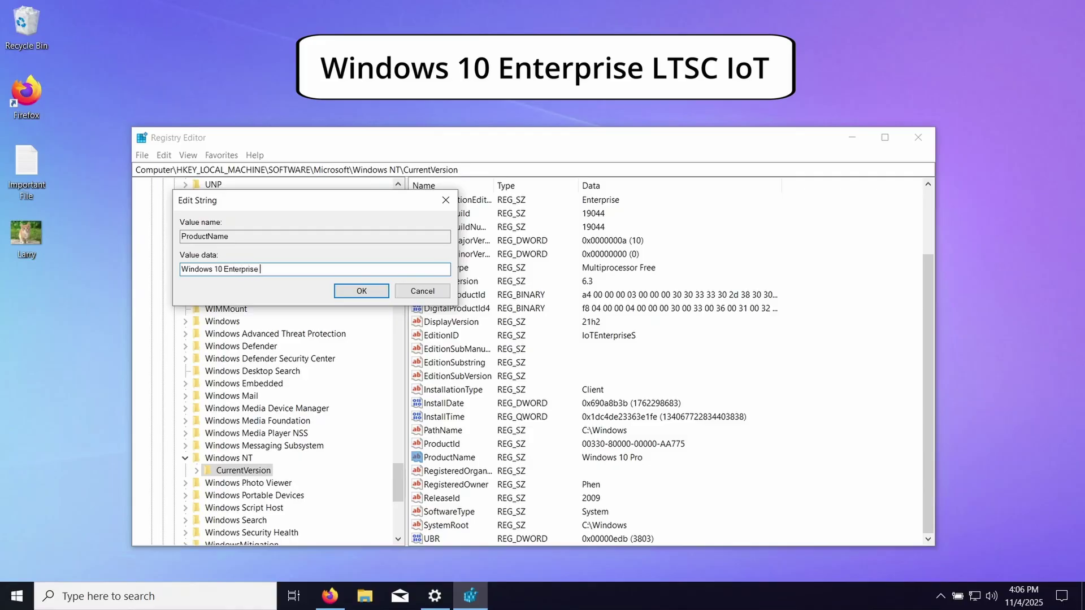
type("LTSC IoT")
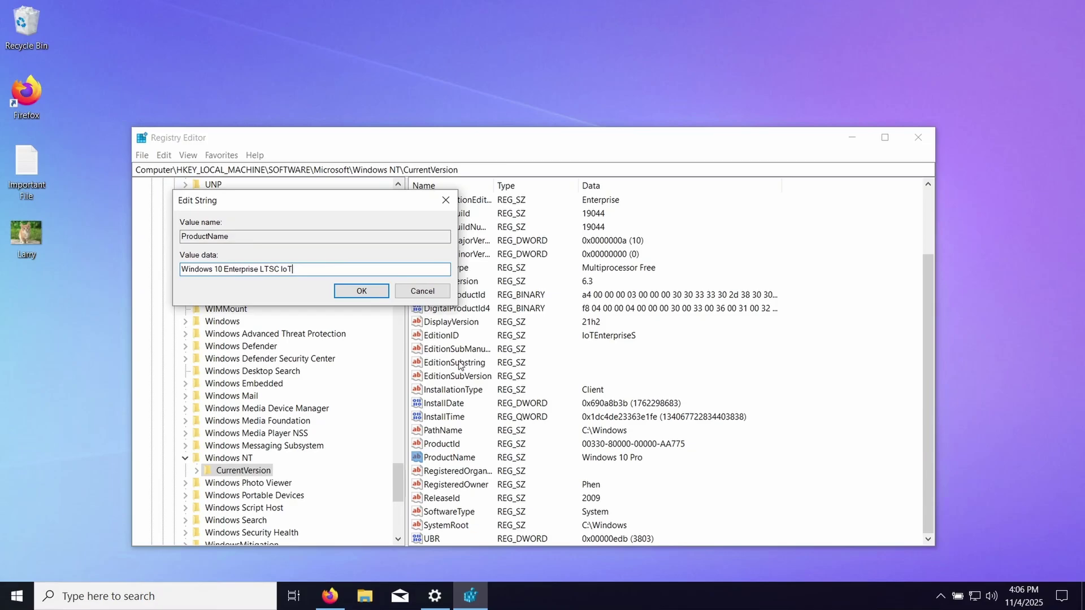
left_click(364, 292)
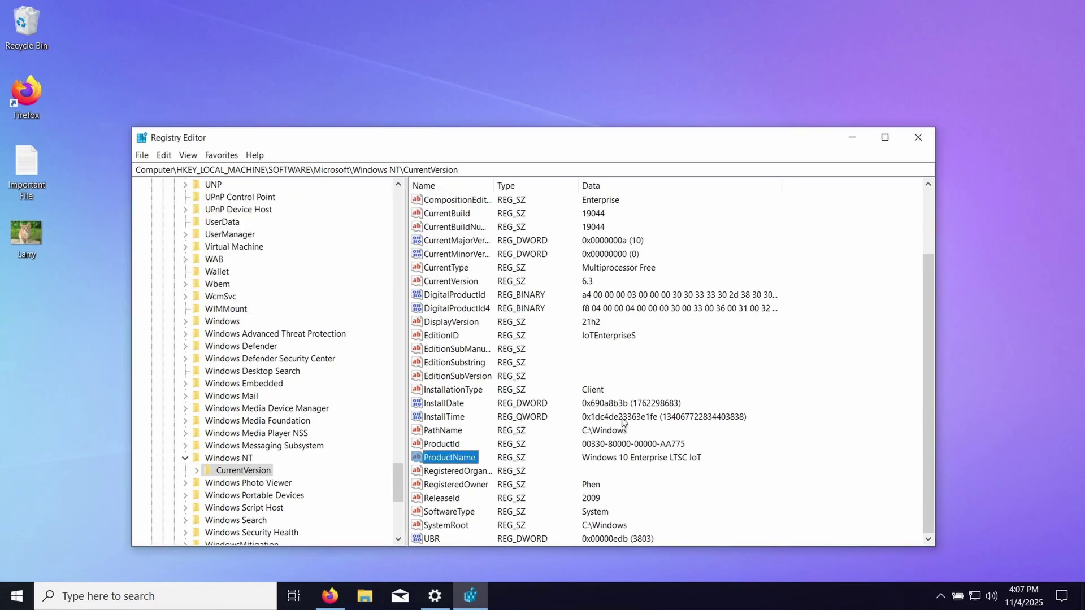
Change ReleaseId from 2009 to 21H2
double_click(452, 496)
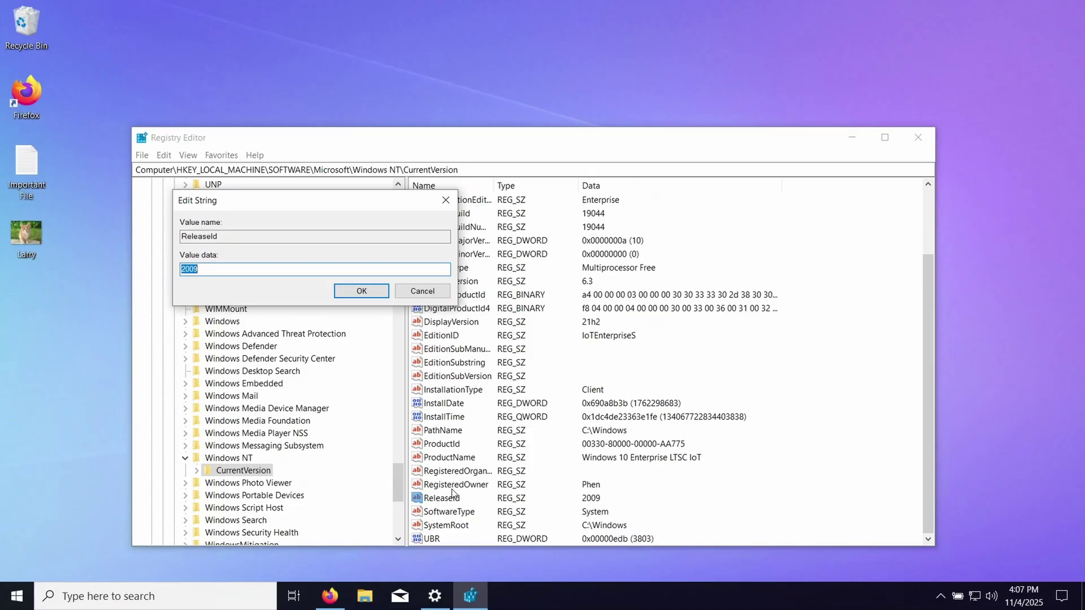
type("21H2")
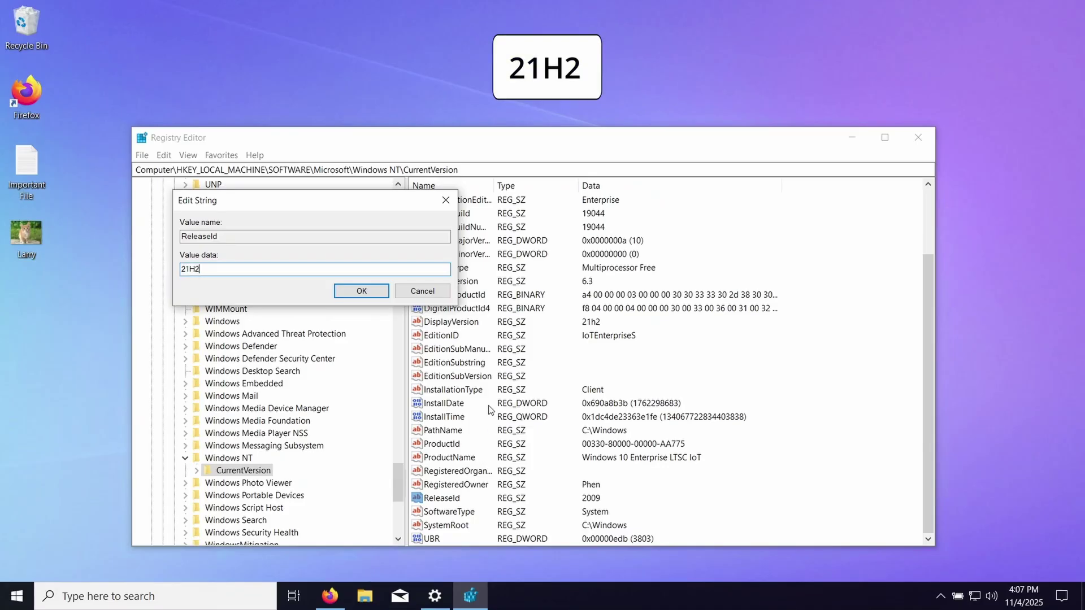
left_click(355, 291)
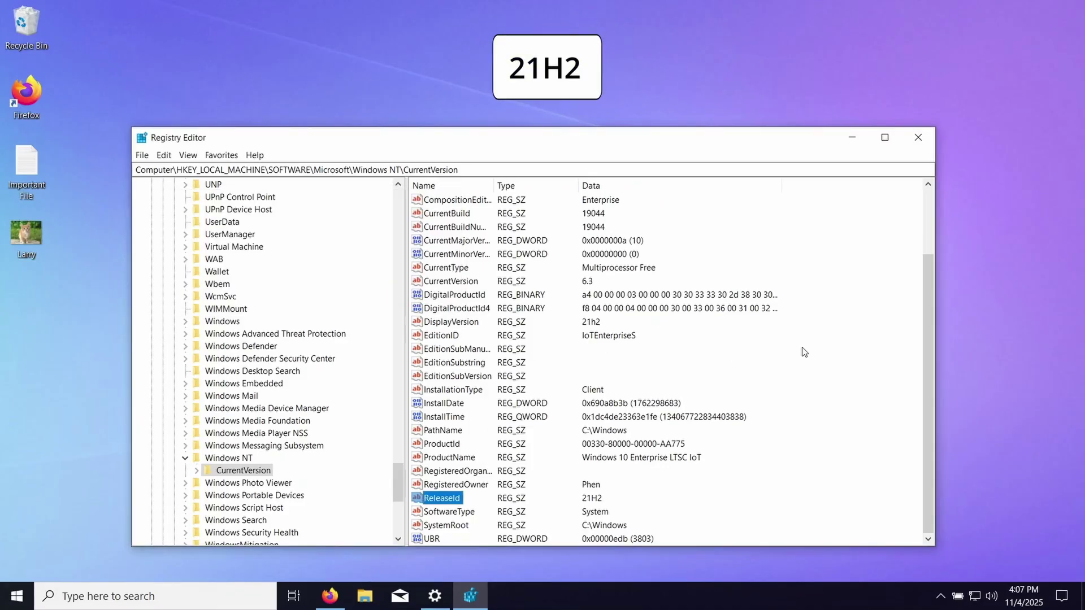
Close Registry Editor and open Command Prompt as administrator
left_click(917, 138)
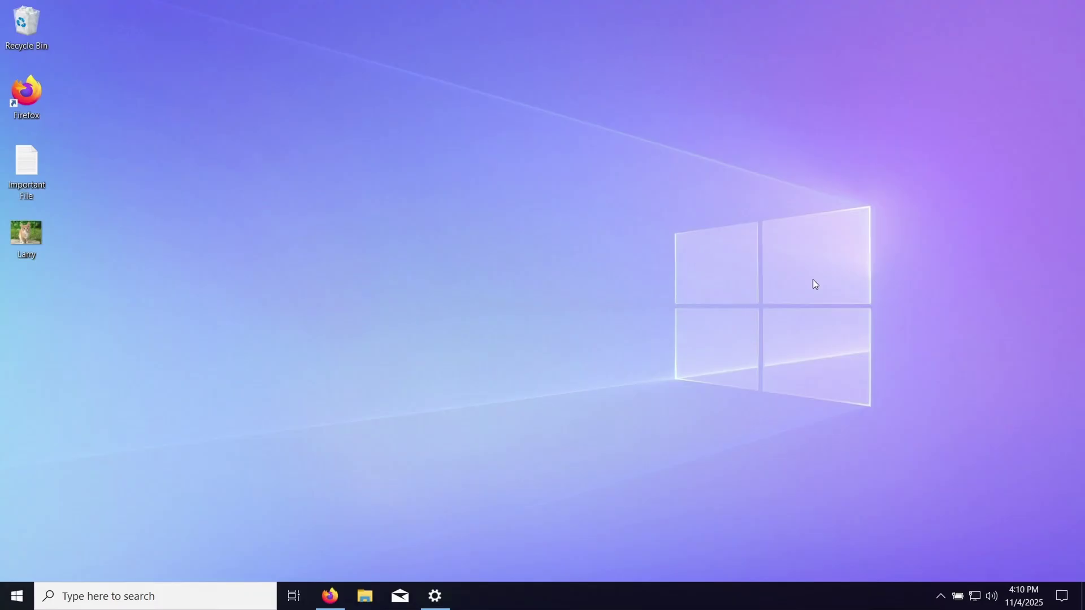
key("super")
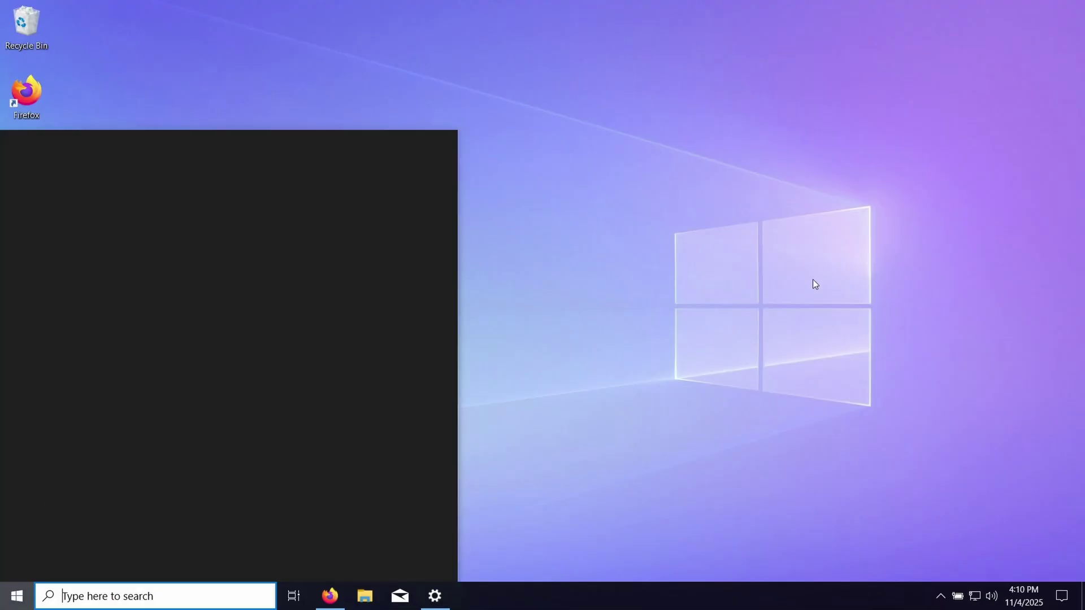
type("co")
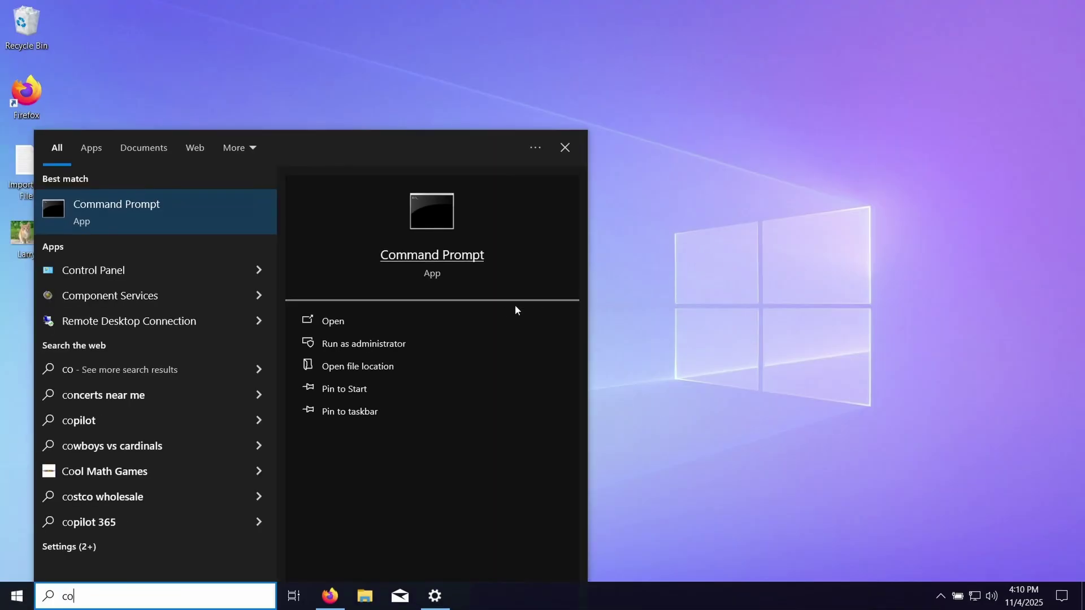
left_click(452, 342)
left_click(490, 384)
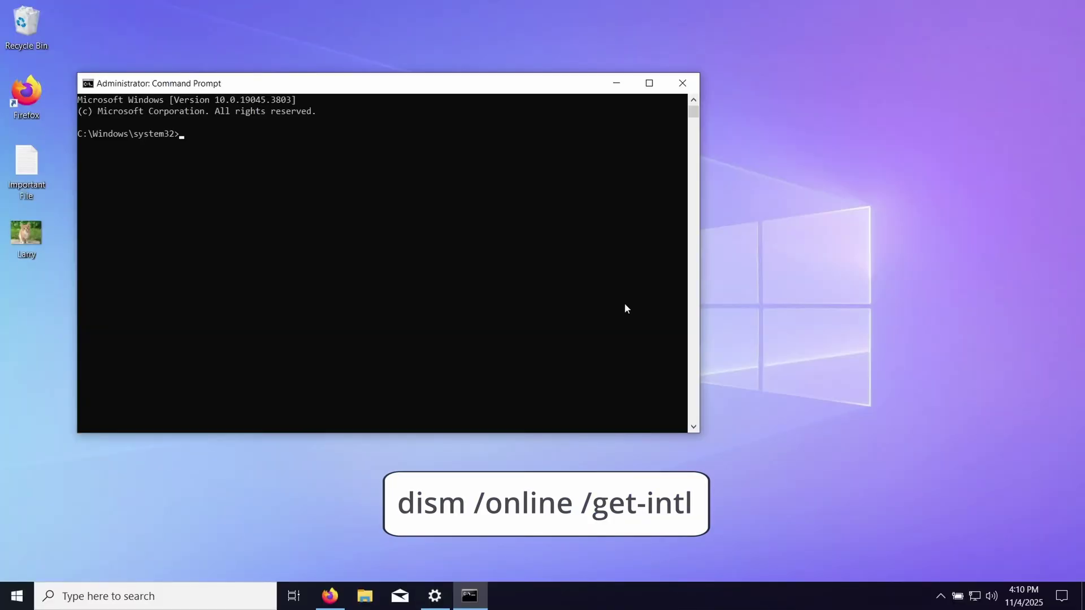
Run dism /online /get-intl to confirm en-US is installed, then close Command Prompt
type("dism /")
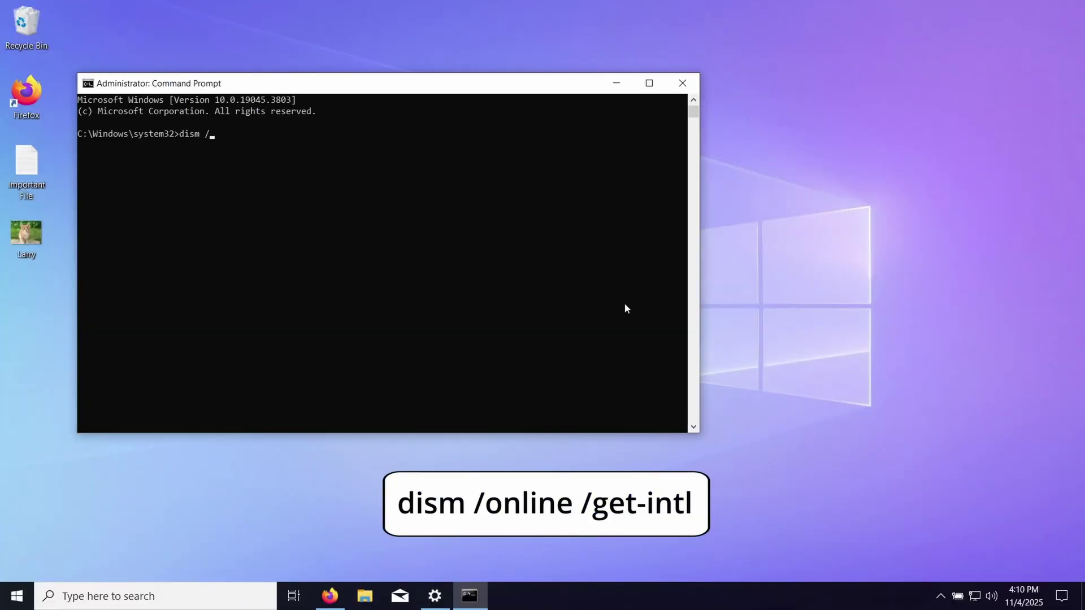
type("online")
key("BackSpace")
key("BackSpace")
type("line /get-intl")
key("Return")
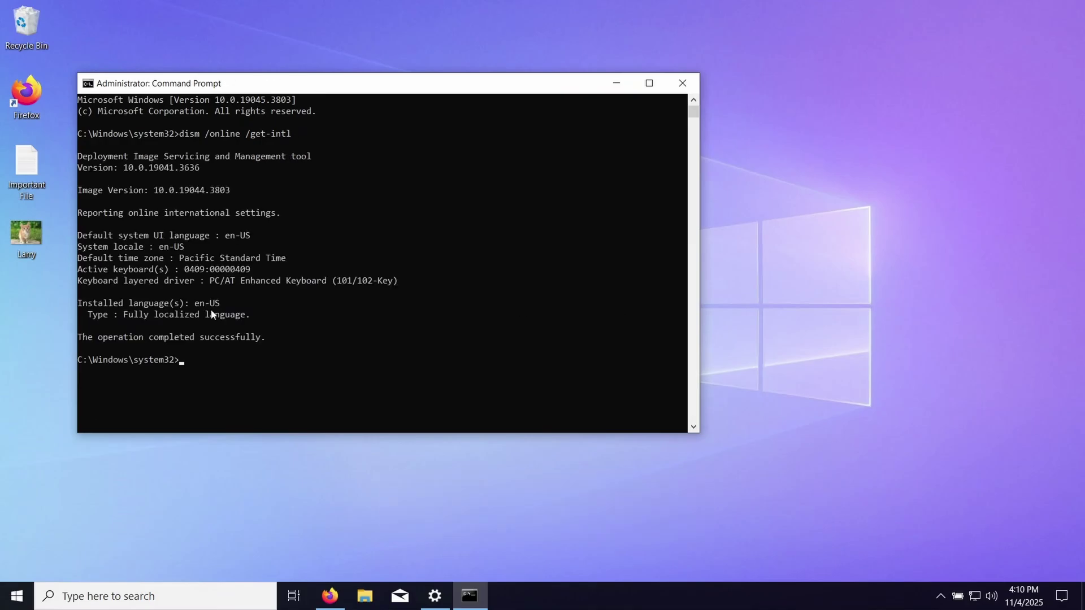
left_click(683, 84)
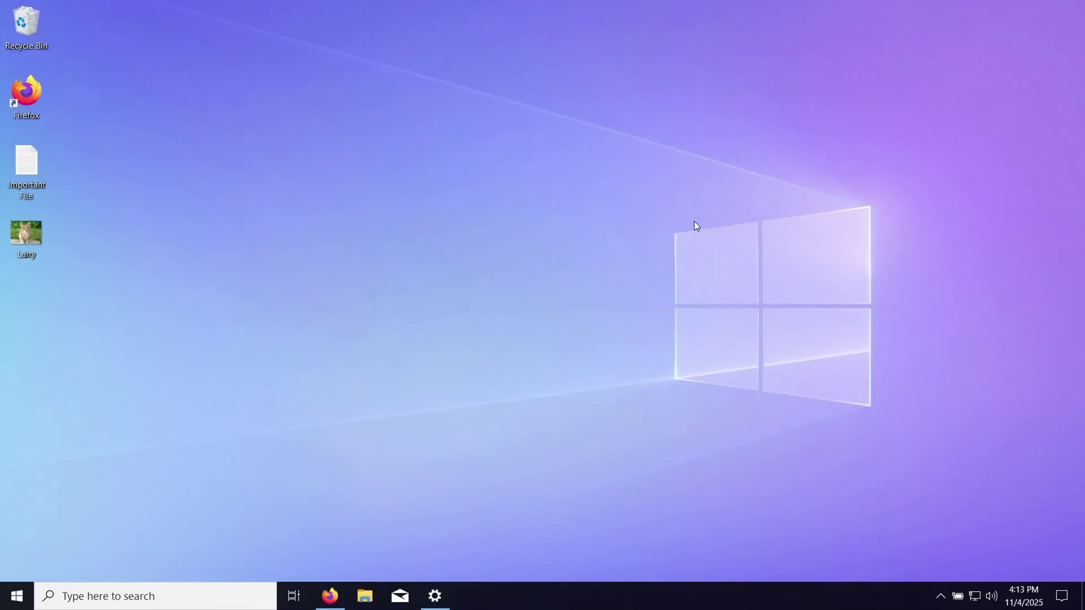
Download en-us_windows_10_iot_enterprise_ltsc_2021_x64_dvd_257ad90f.iso from massgrave.dev in Firefox
left_click(332, 594)
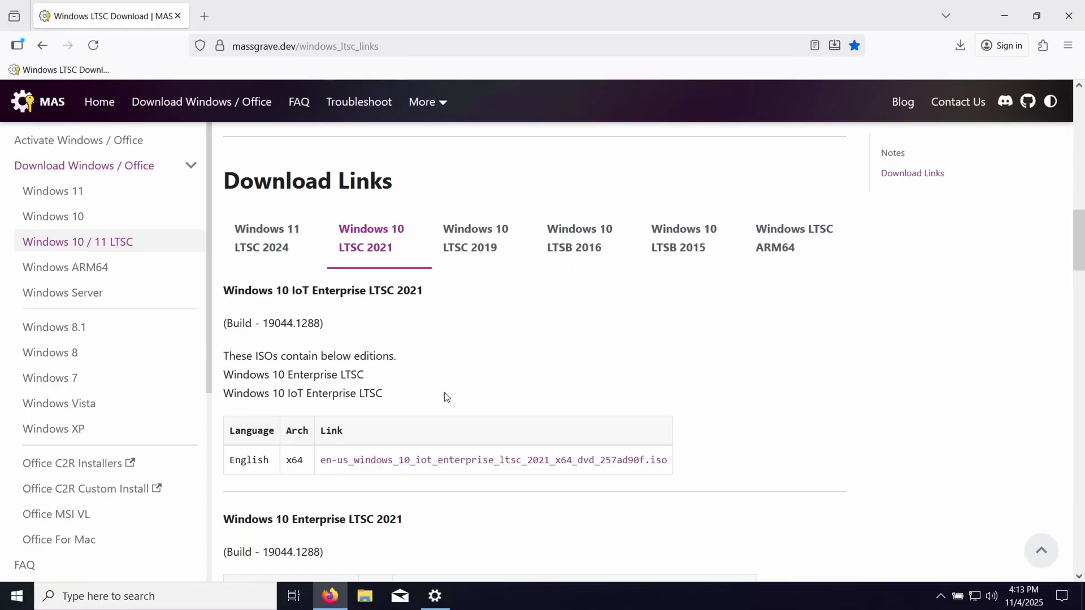
left_click(423, 466)
left_click(335, 265)
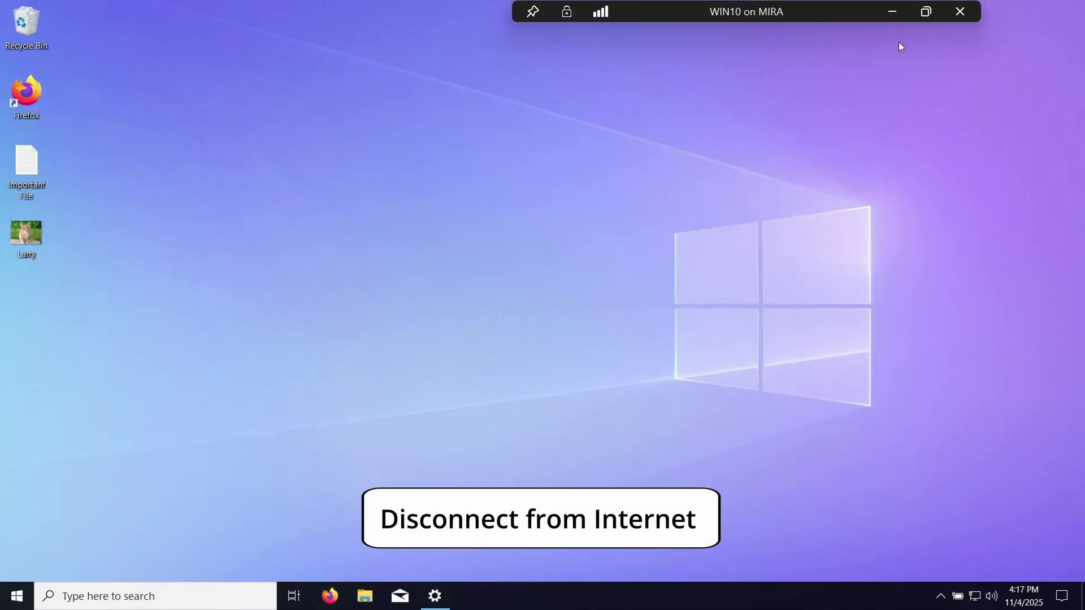
Mount the LTSC ISO from Downloads as drive E: and run its setup past SmartScreen
left_click(359, 599)
left_click(220, 218)
left_click(226, 202)
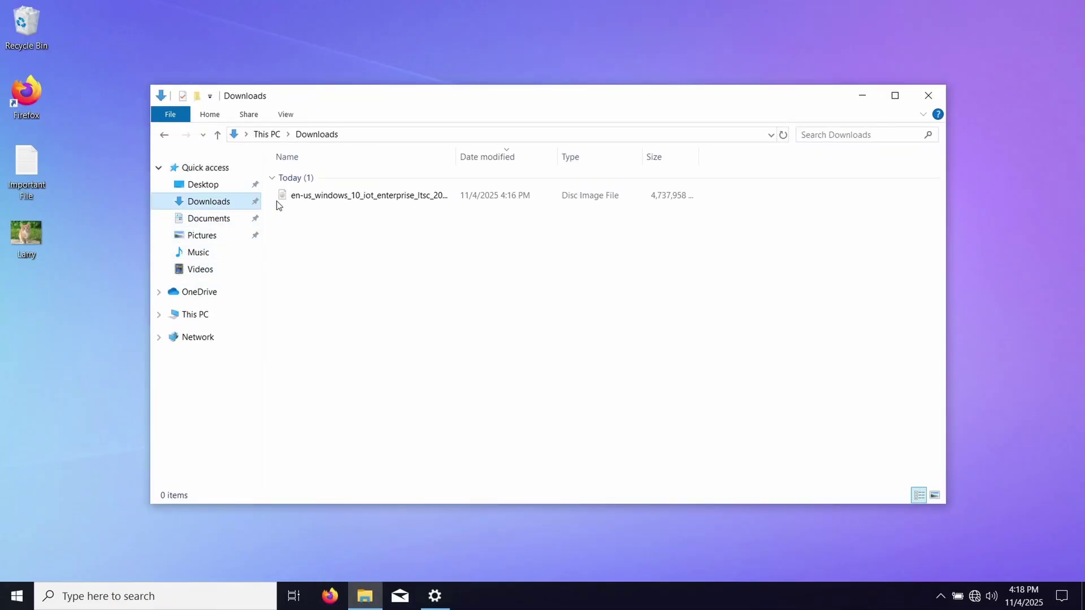
double_click(300, 197)
left_click(574, 314)
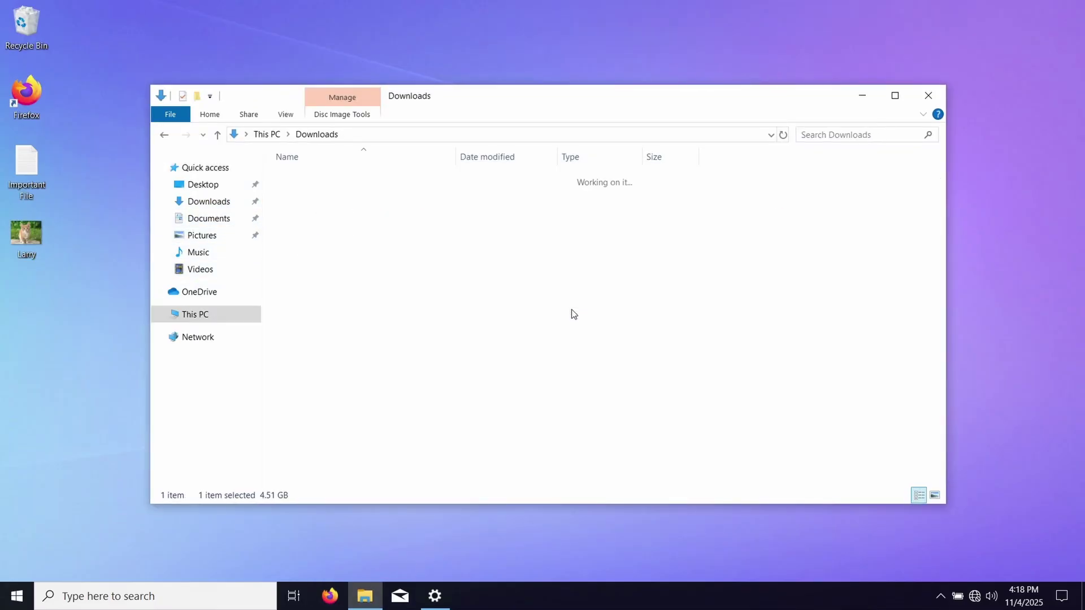
double_click(351, 286)
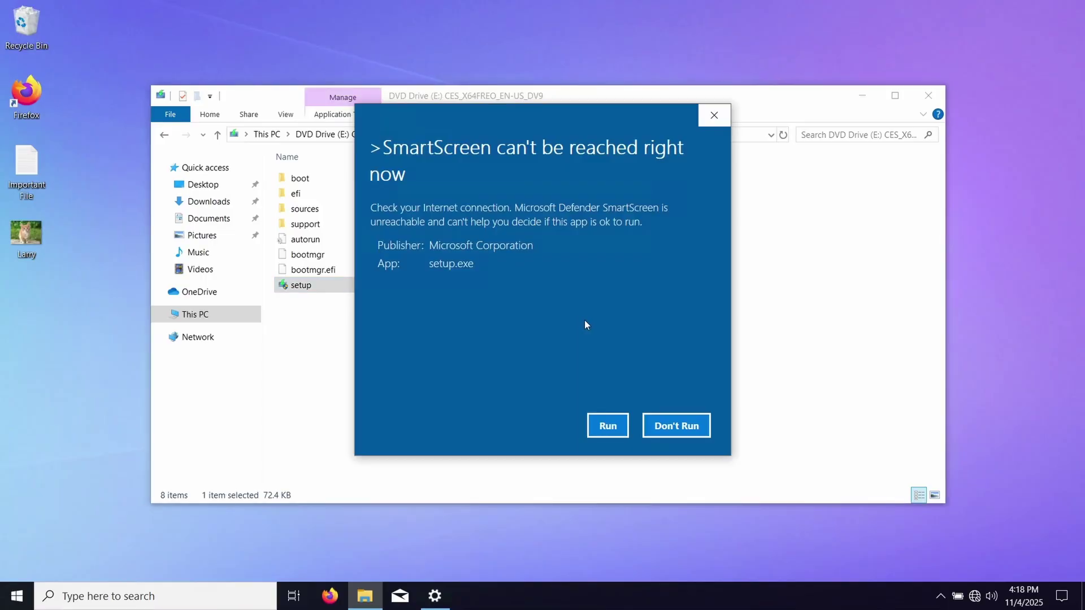
left_click(601, 416)
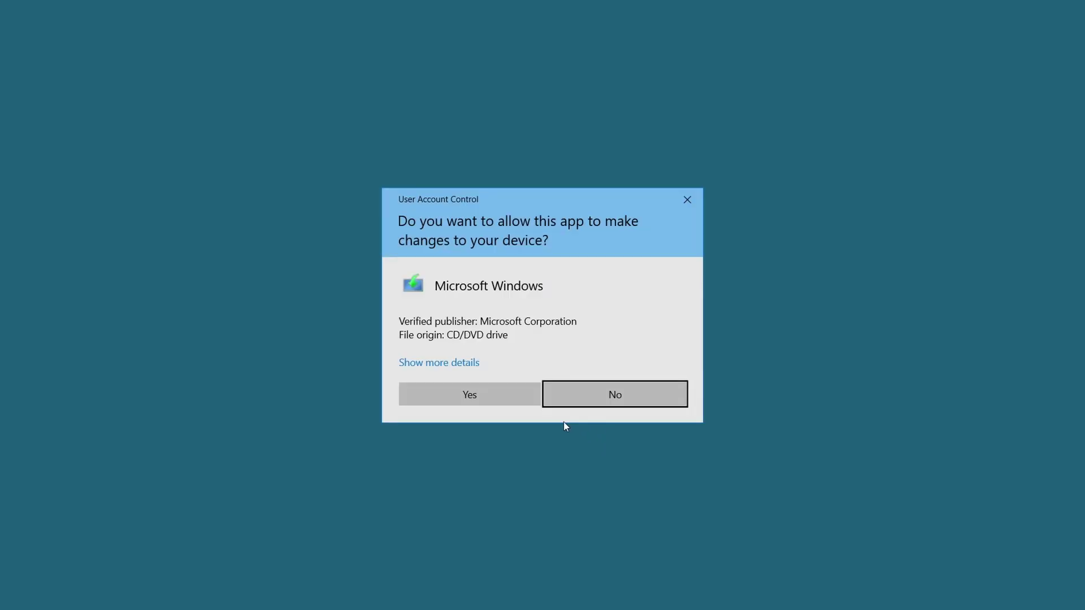
Accept the license and install IoT Enterprise LTSC, keeping personal files and apps
left_click(470, 398)
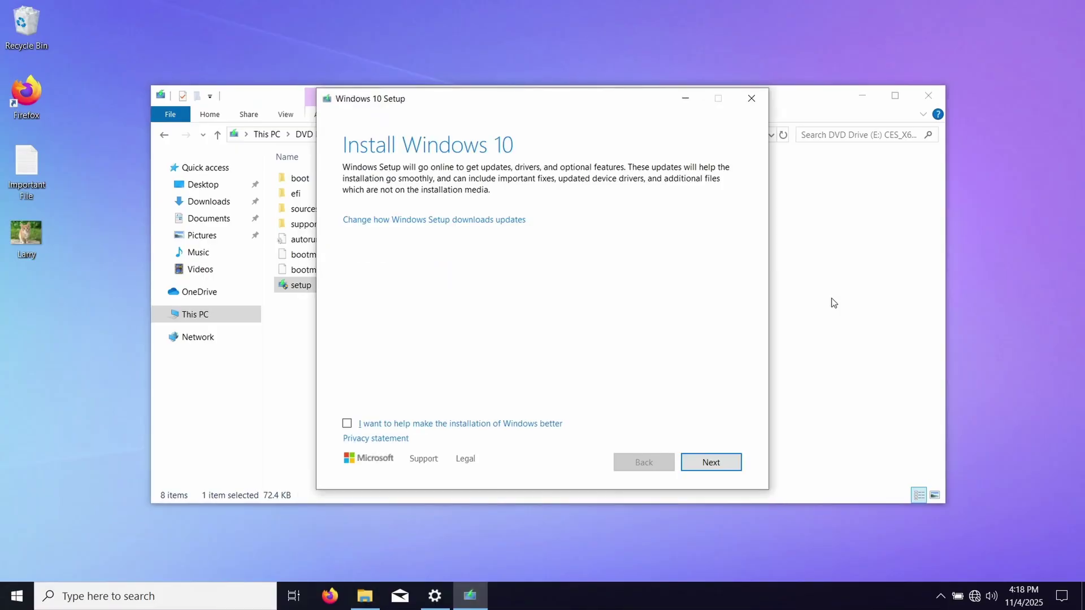
left_click(704, 464)
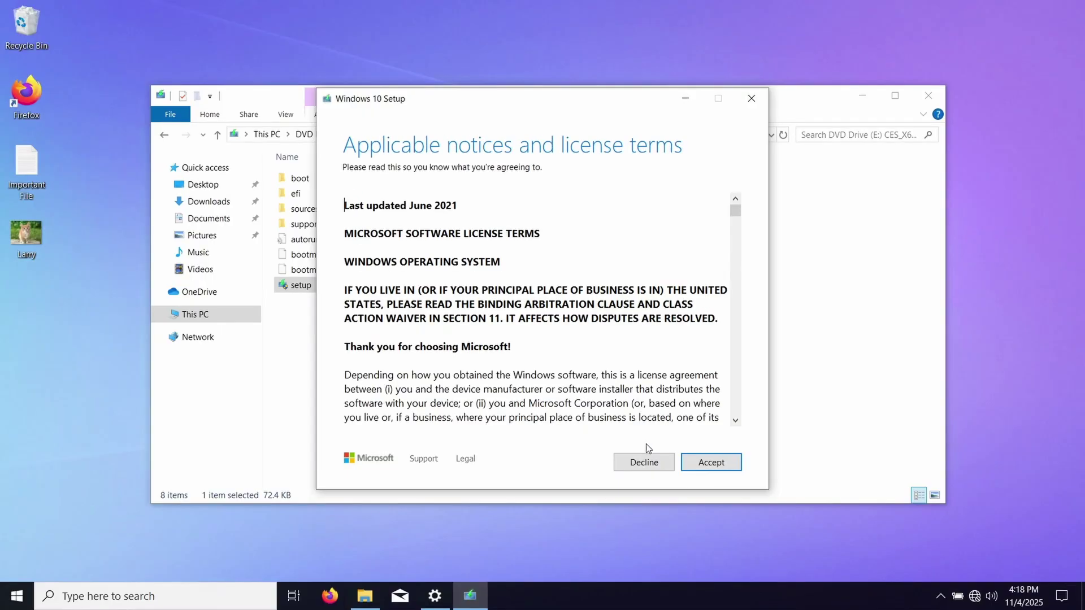
left_click(686, 461)
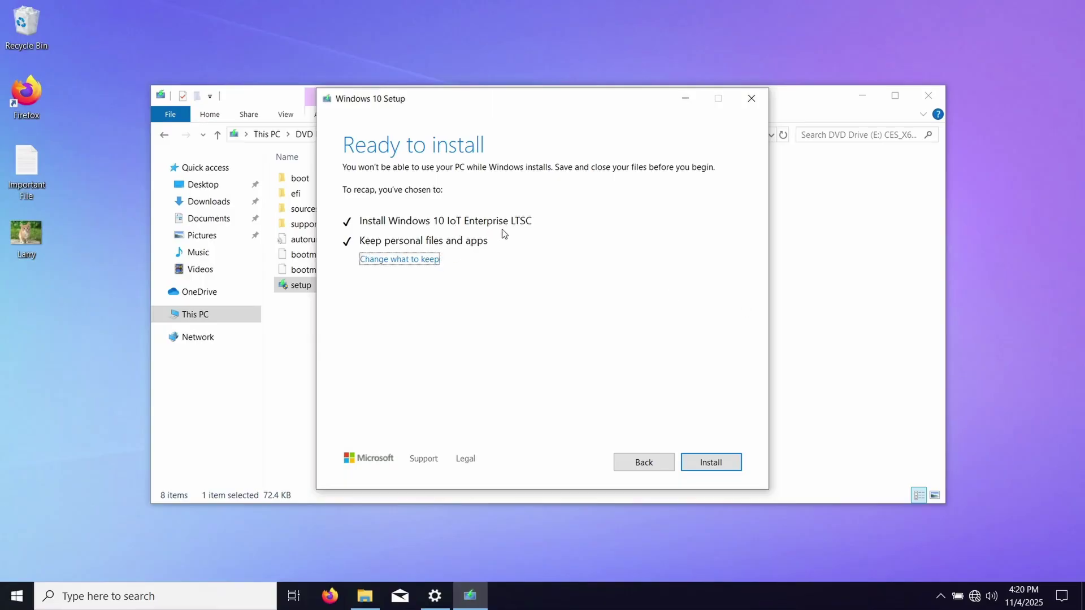
left_click(713, 463)
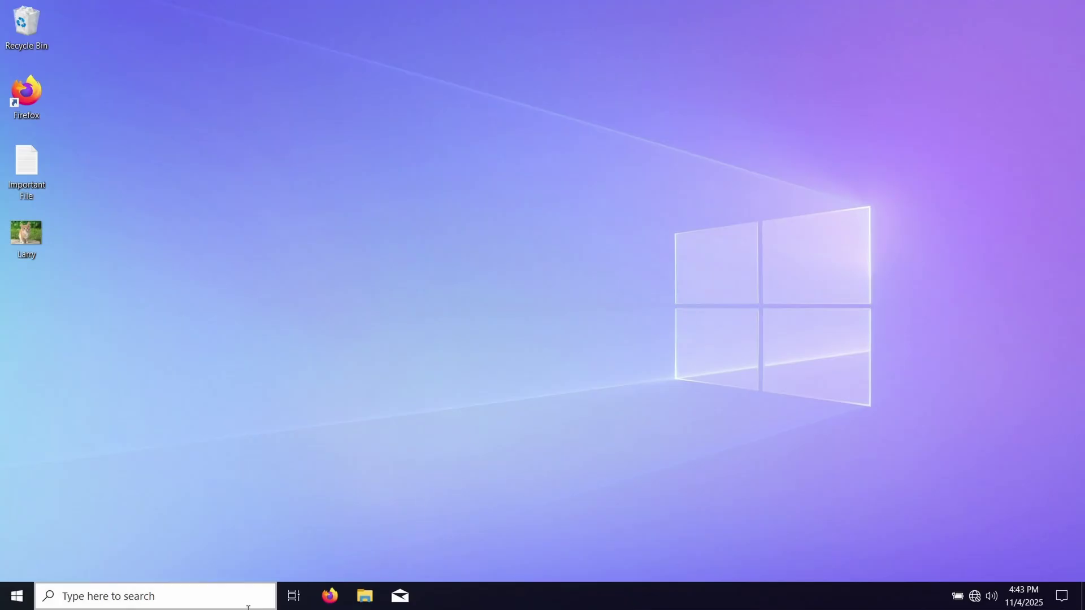
left_click(220, 601)
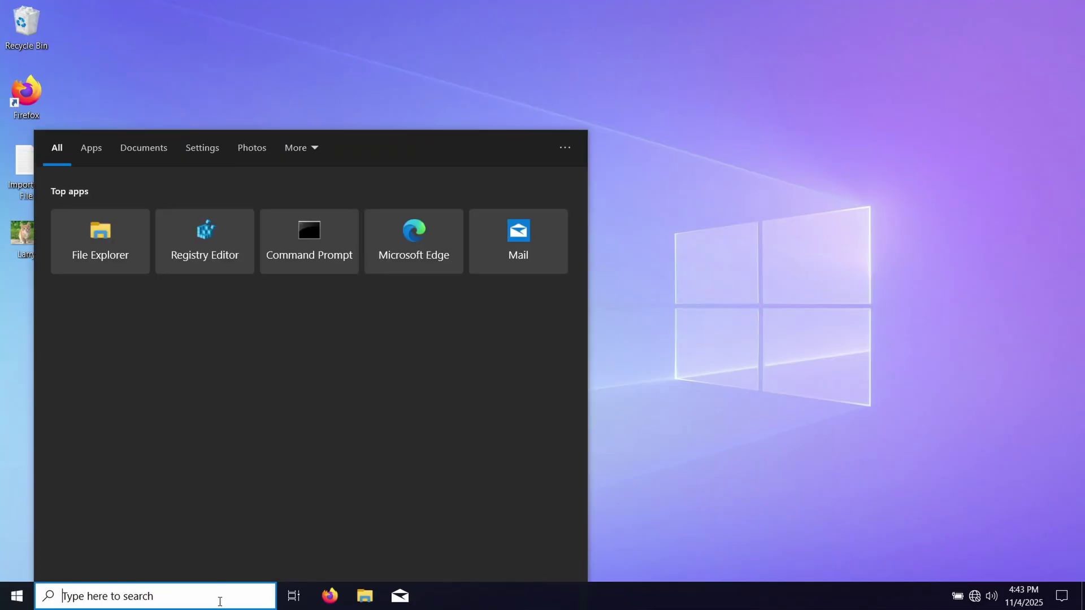
type("about")
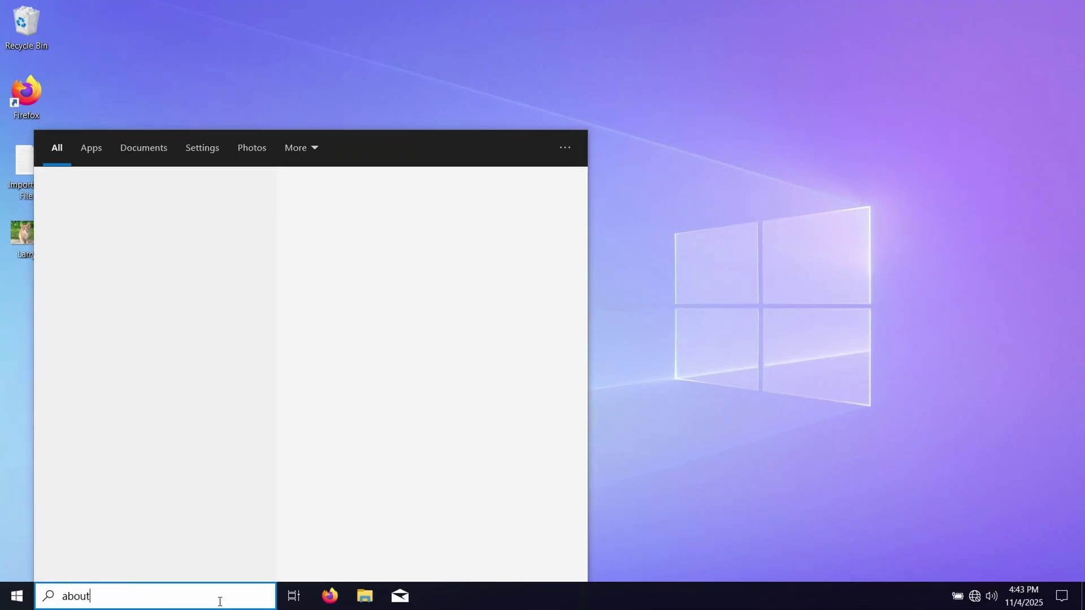
key("Return")
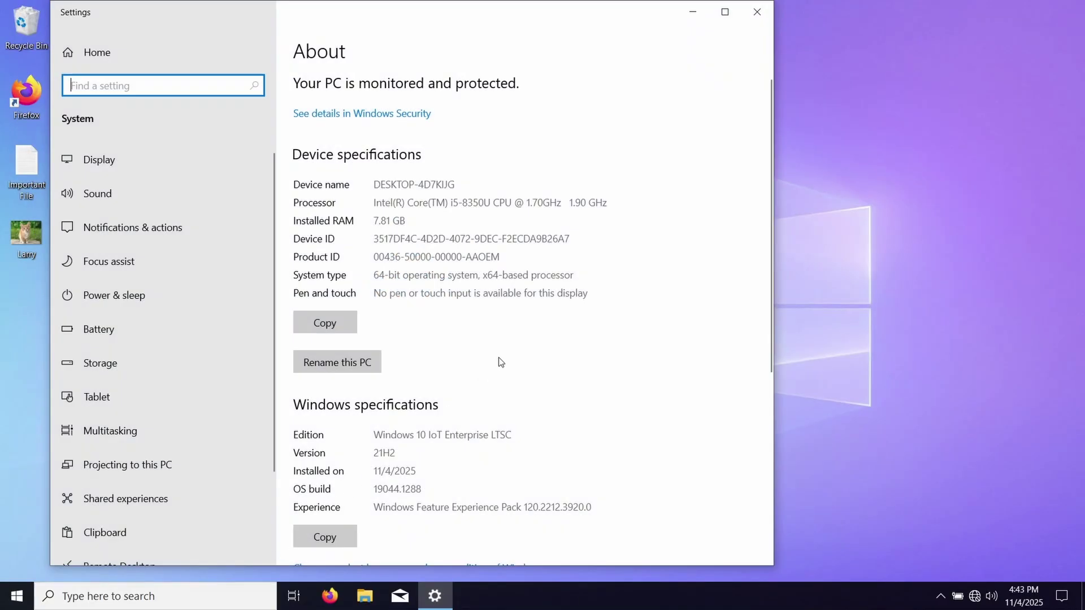
scroll(494, 358, "down", 3)
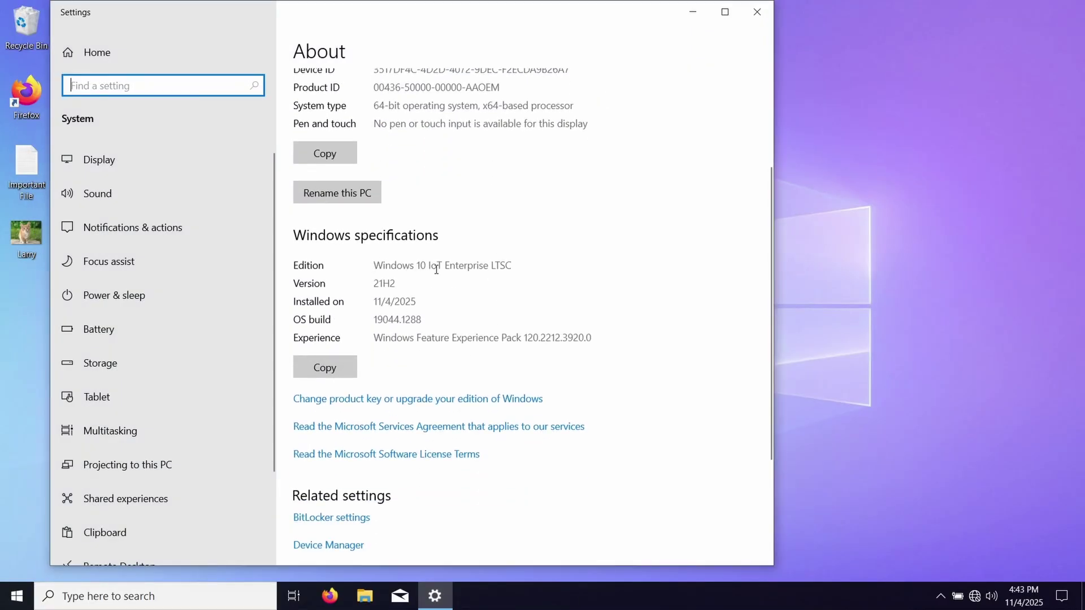
left_click(756, 12)
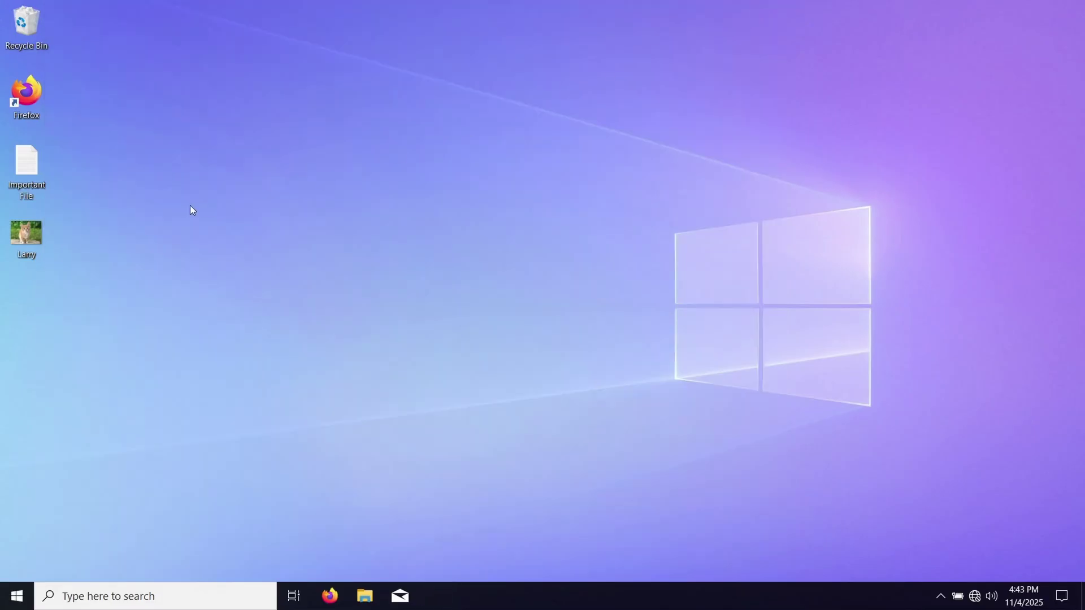
double_click(44, 238)
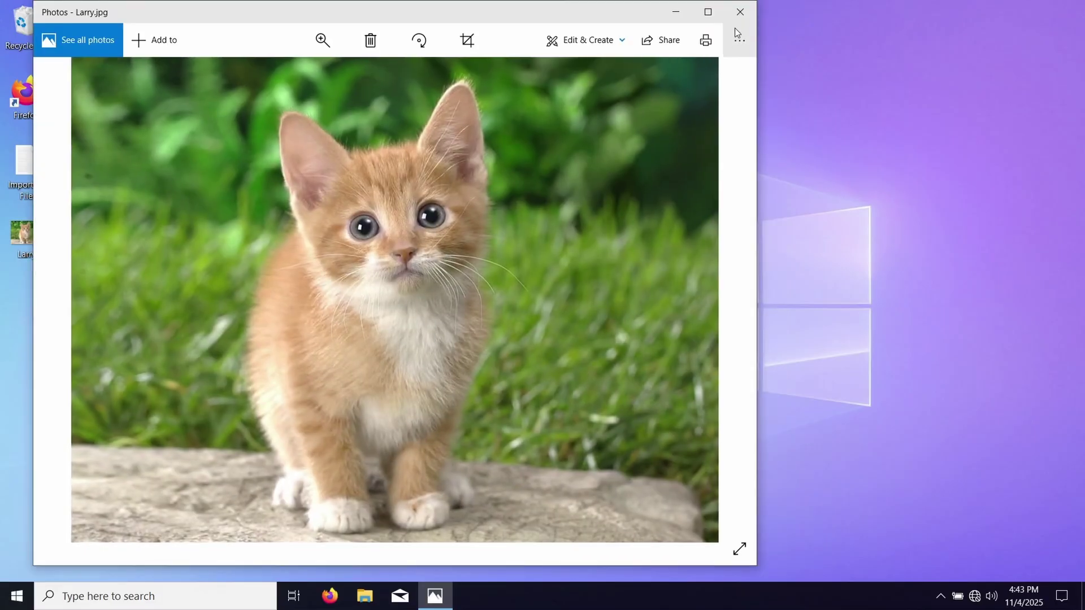
left_click(740, 12)
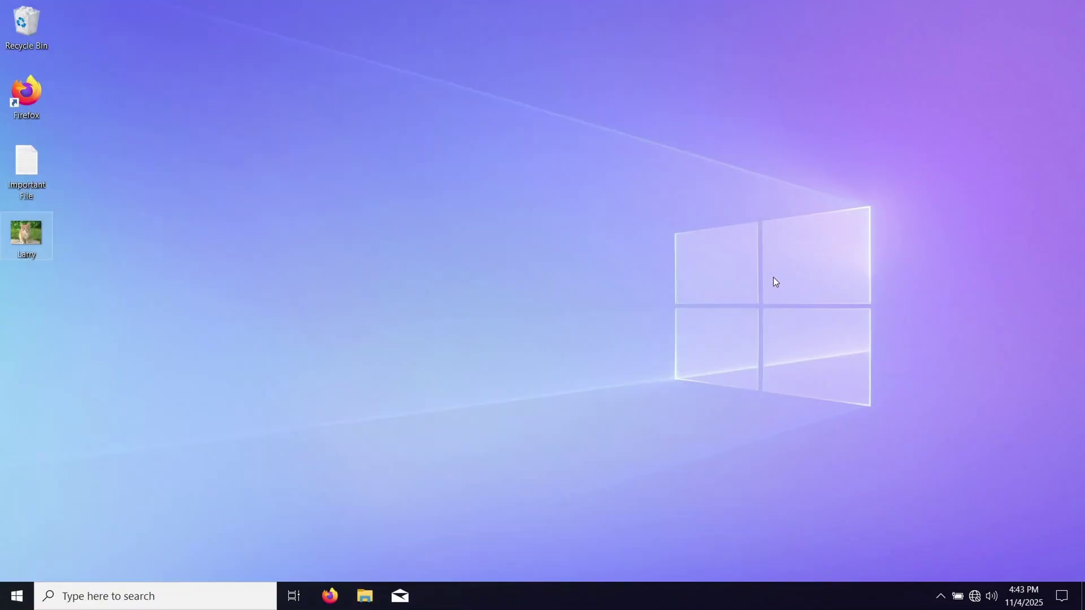